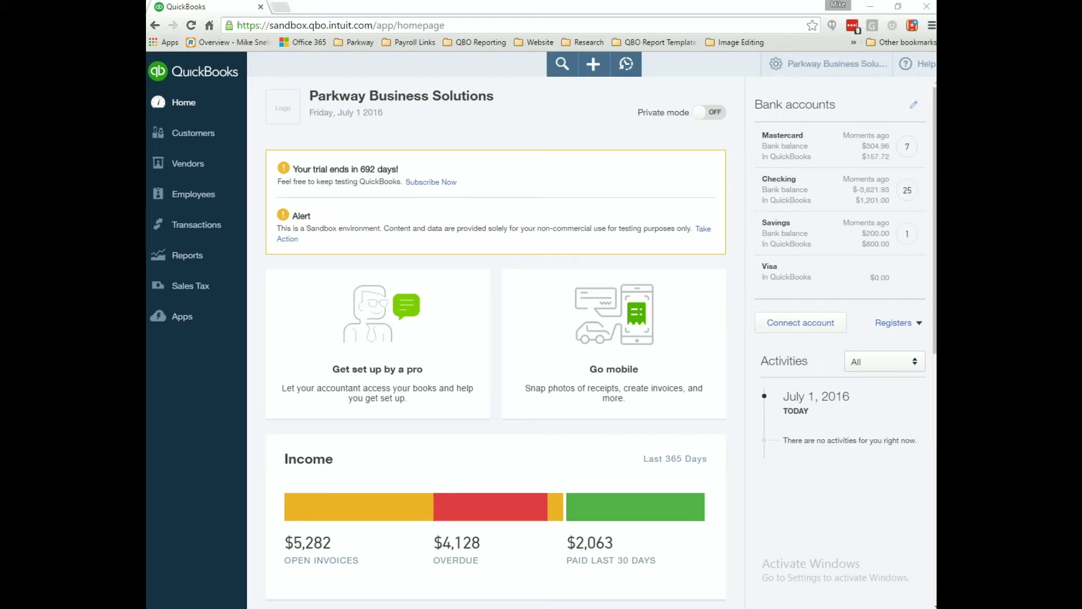
Open the 05/31/2016 payment from the transaction list of the customer Amy's Bird Sanctuary.
{"action": "left_click", "coordinate": [200, 137]}
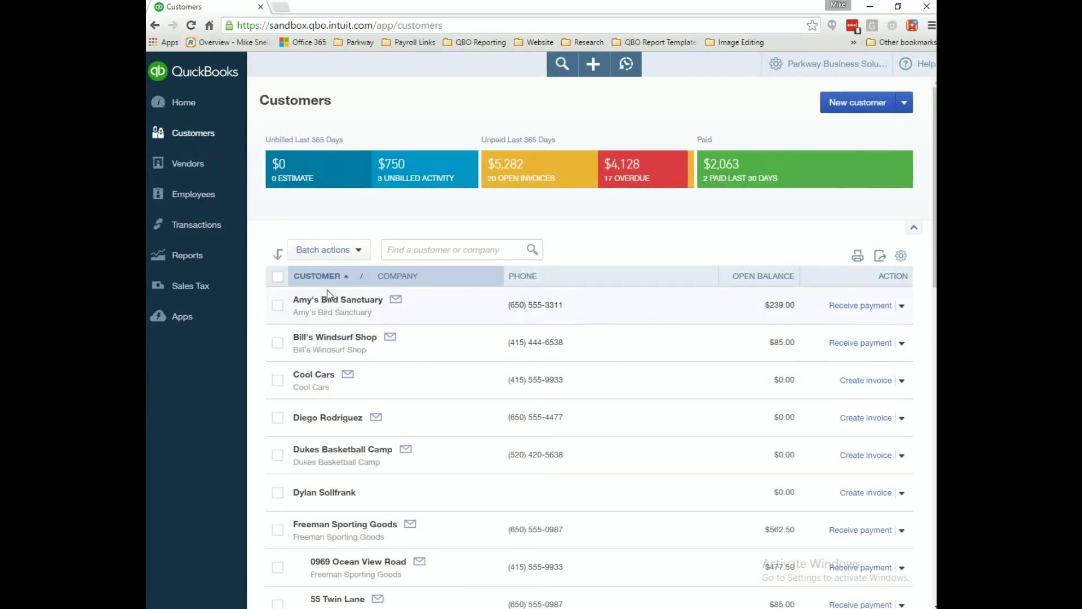
{"action": "left_click", "coordinate": [329, 298]}
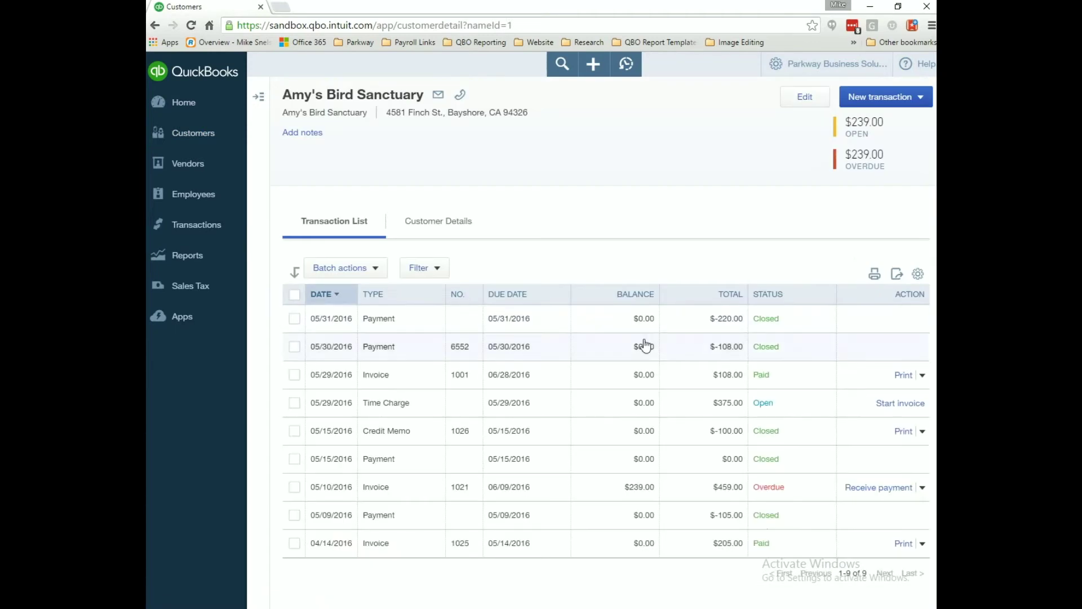
{"action": "left_click", "coordinate": [623, 326]}
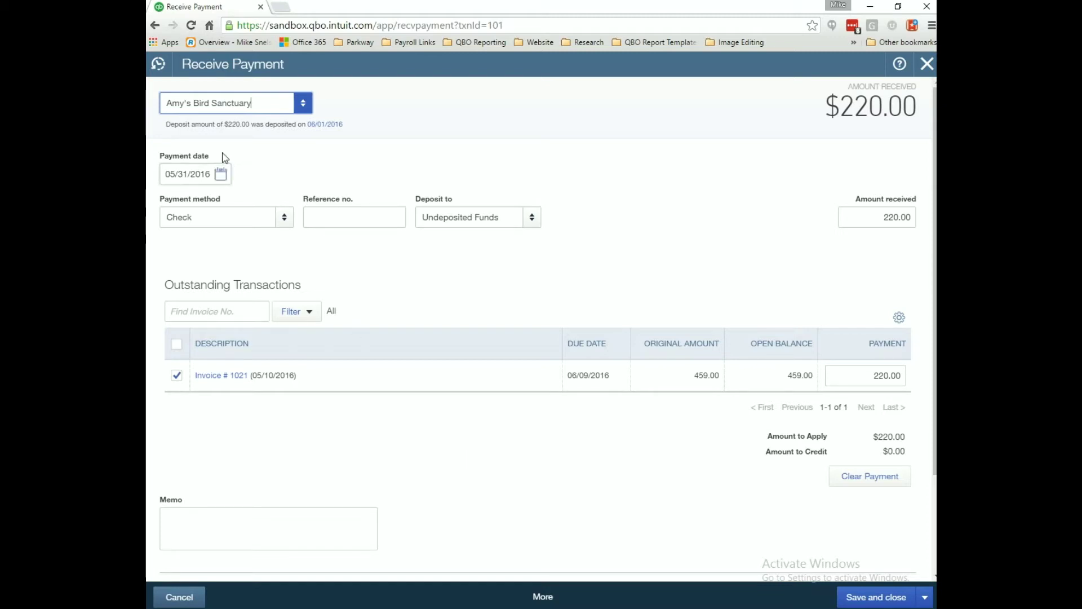
Open the 06/01/2016 deposit linked to this payment and deselect the Amy's Bird Sanctuary payment in it.
{"action": "left_click_drag", "start_coordinate": [165, 124], "coordinate": [399, 136]}
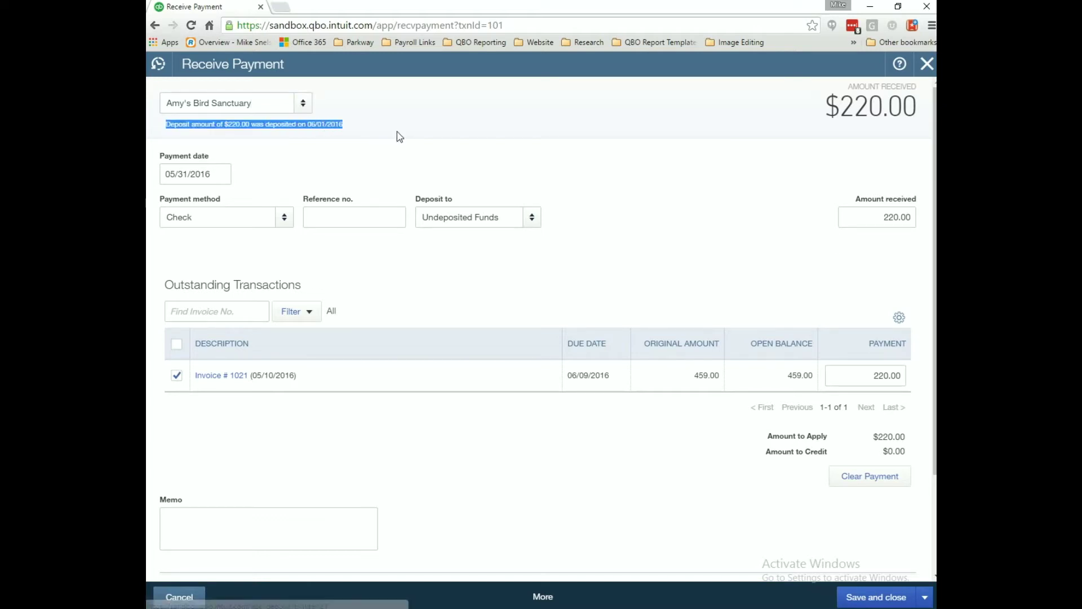
{"action": "left_click", "coordinate": [324, 128]}
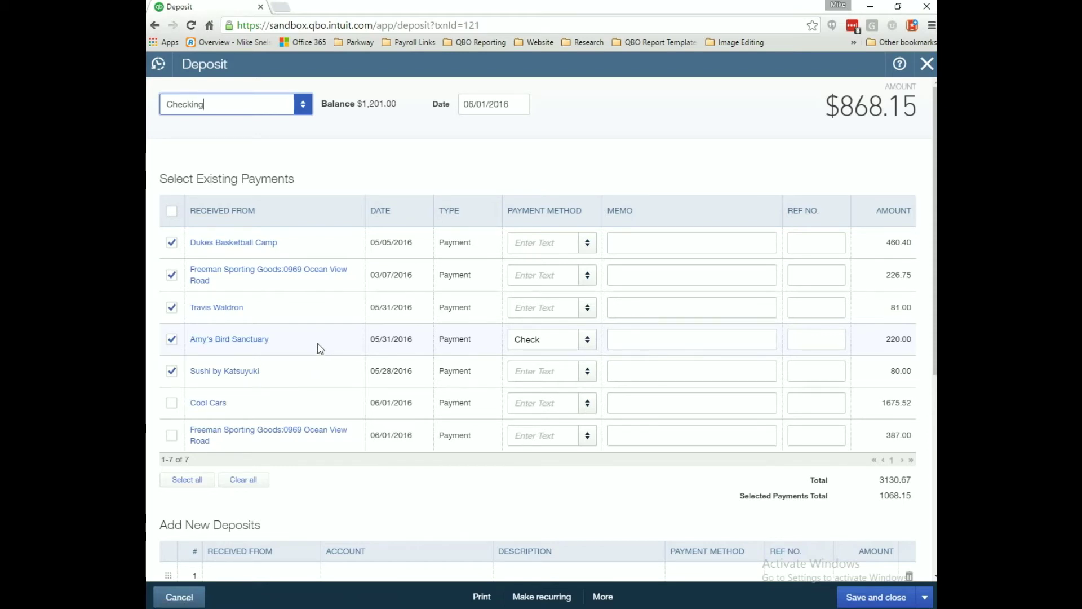
{"action": "left_click", "coordinate": [171, 340]}
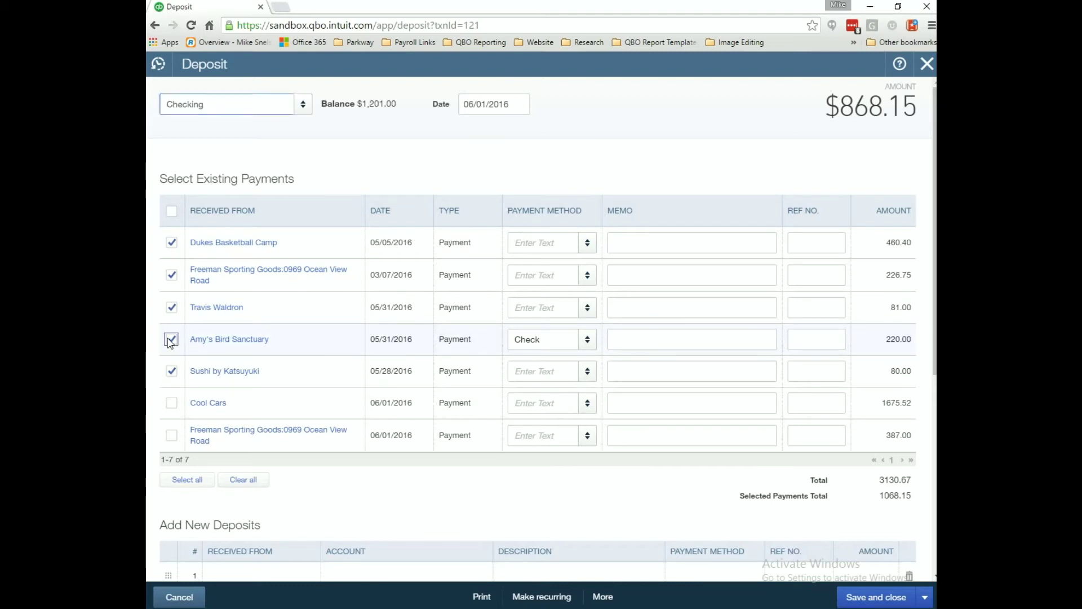
{"action": "left_click", "coordinate": [171, 340]}
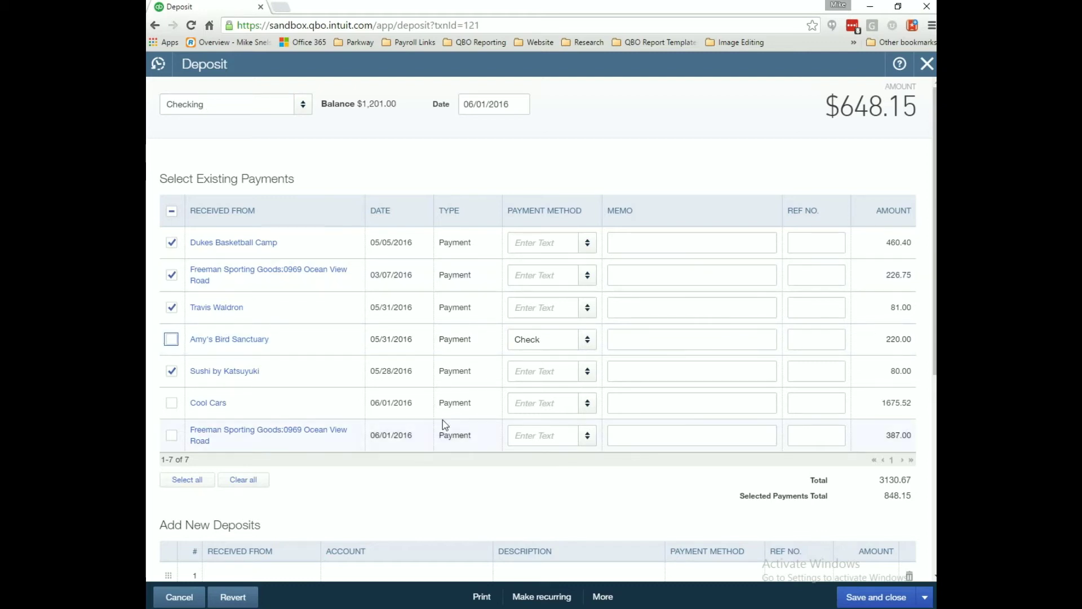
Add a new deposit line to the Uncategorized Income account with an amount of 220.00.
{"action": "scroll", "coordinate": [443, 422], "scroll_direction": "down", "scroll_amount": 3}
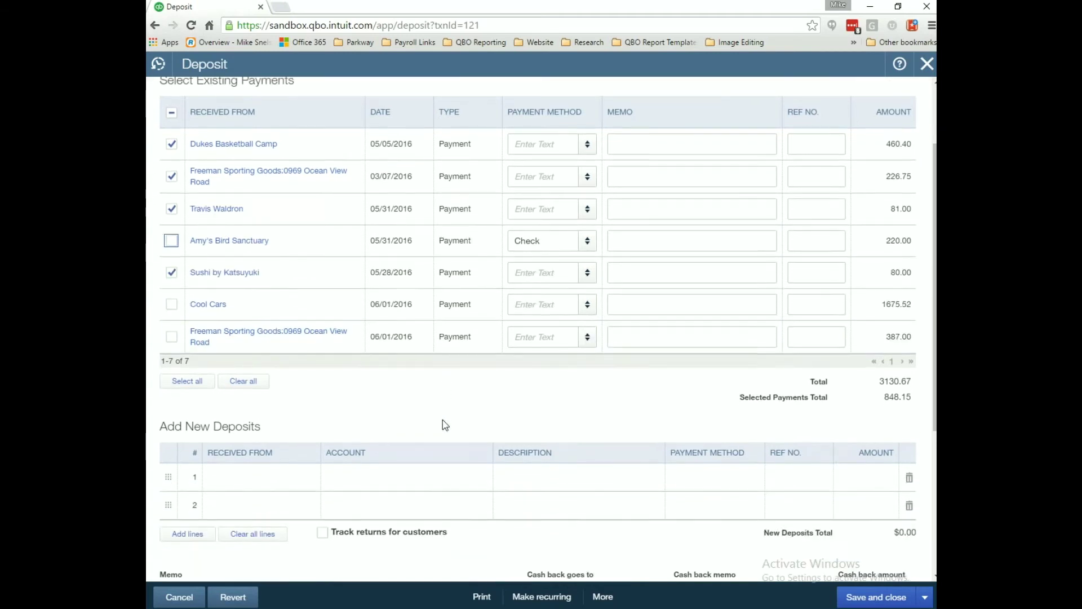
{"action": "left_click", "coordinate": [402, 456]}
{"action": "type", "text": "Uncategorized Income"}
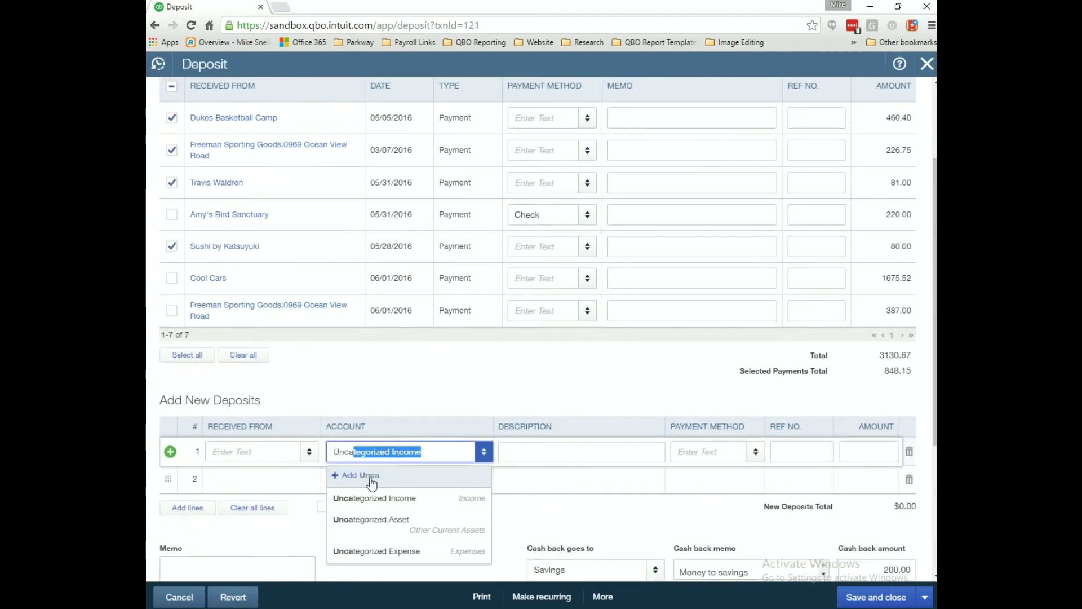
{"action": "left_click", "coordinate": [356, 497]}
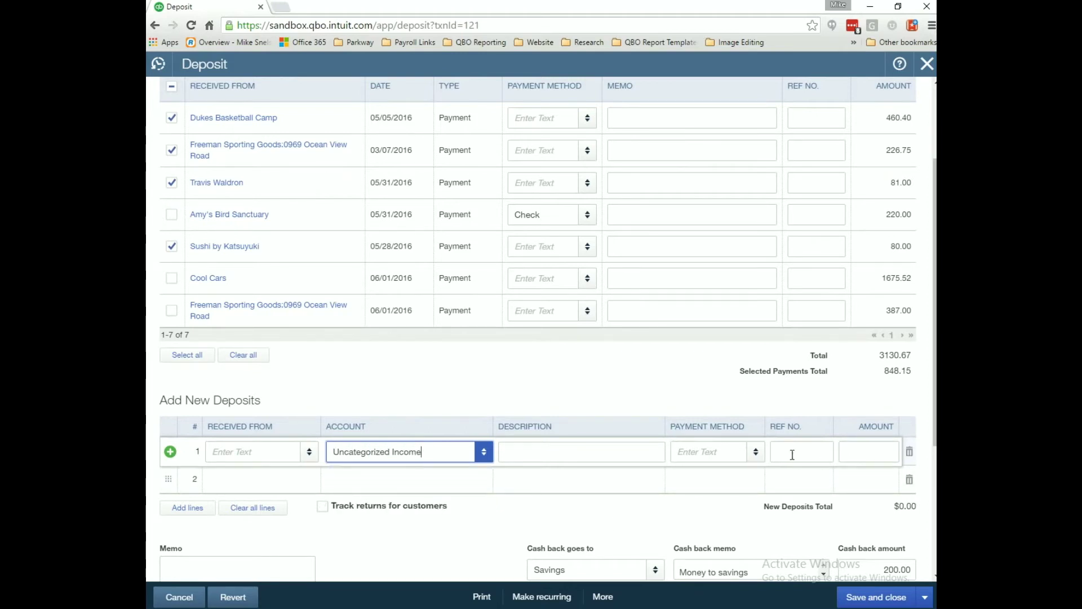
{"action": "left_click", "coordinate": [877, 452]}
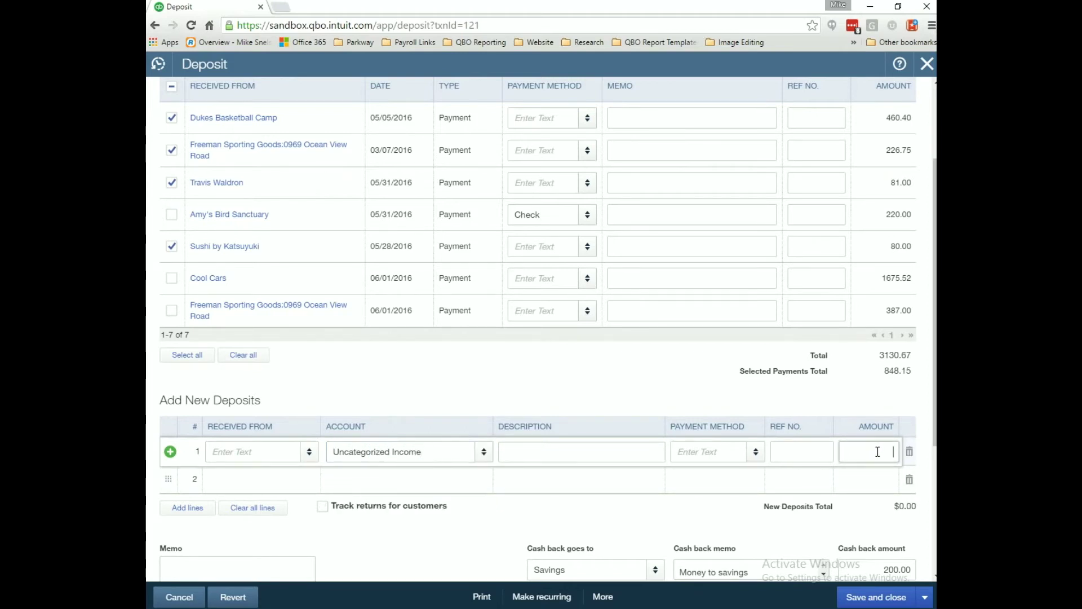
{"action": "type", "text": "220.00"}
{"action": "key", "text": "Tab"}
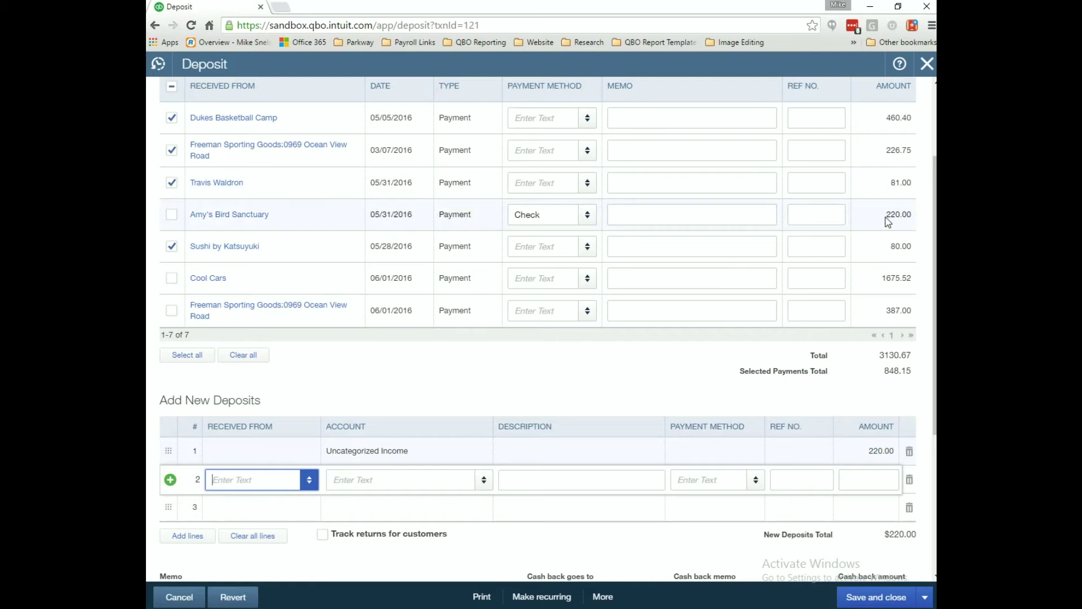
Record the deposit amount $868.15 in a sticky note, and save and close the deposit.
{"action": "left_click_drag", "start_coordinate": [870, 216], "coordinate": [916, 217]}
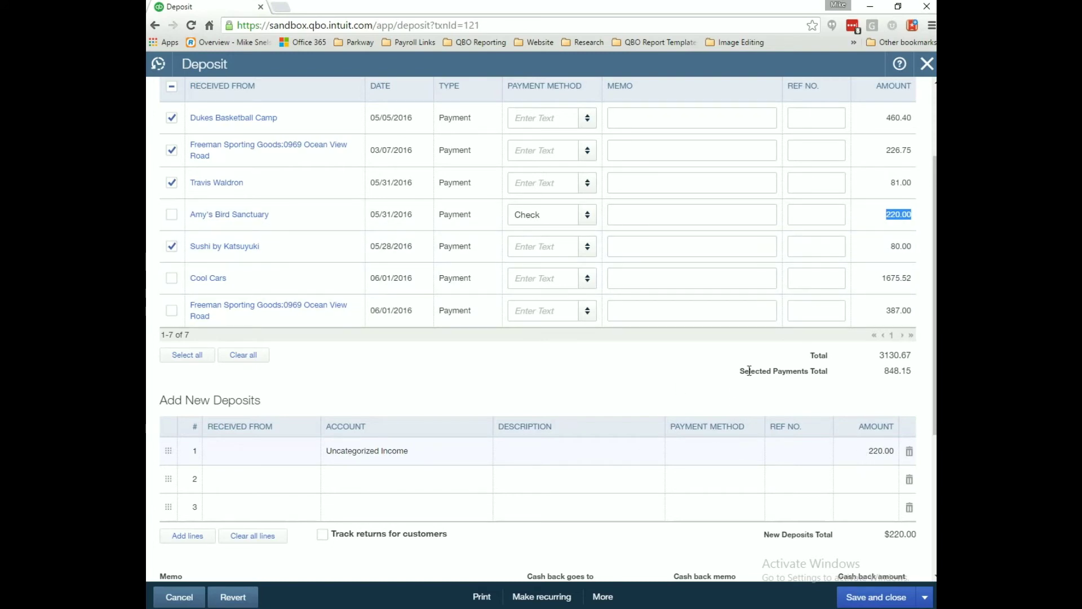
{"action": "scroll", "coordinate": [749, 370], "scroll_direction": "up", "scroll_amount": 3}
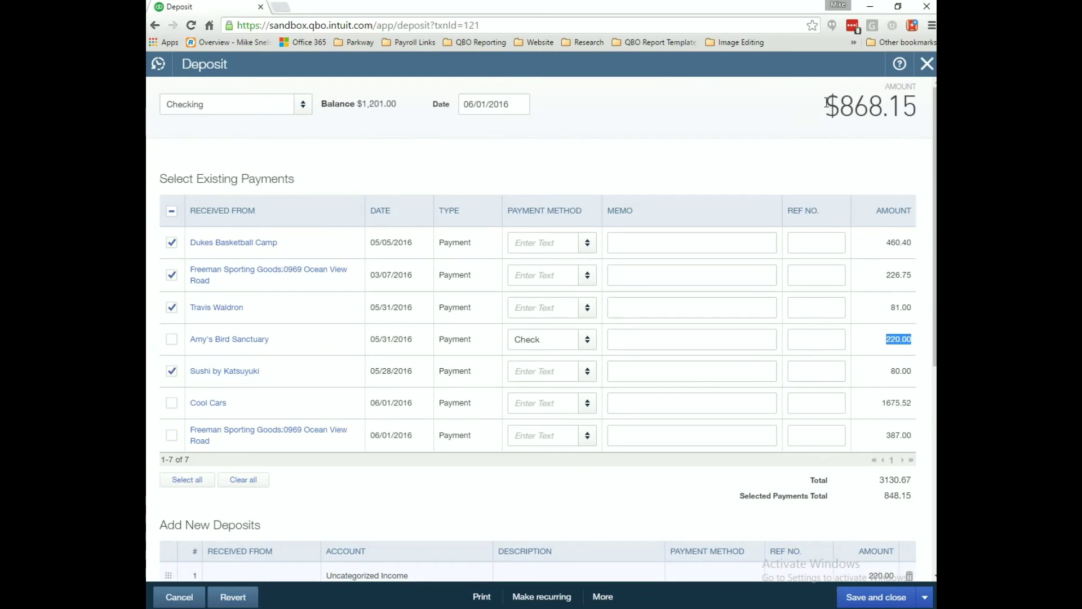
{"action": "left_click_drag", "start_coordinate": [825, 104], "coordinate": [917, 110]}
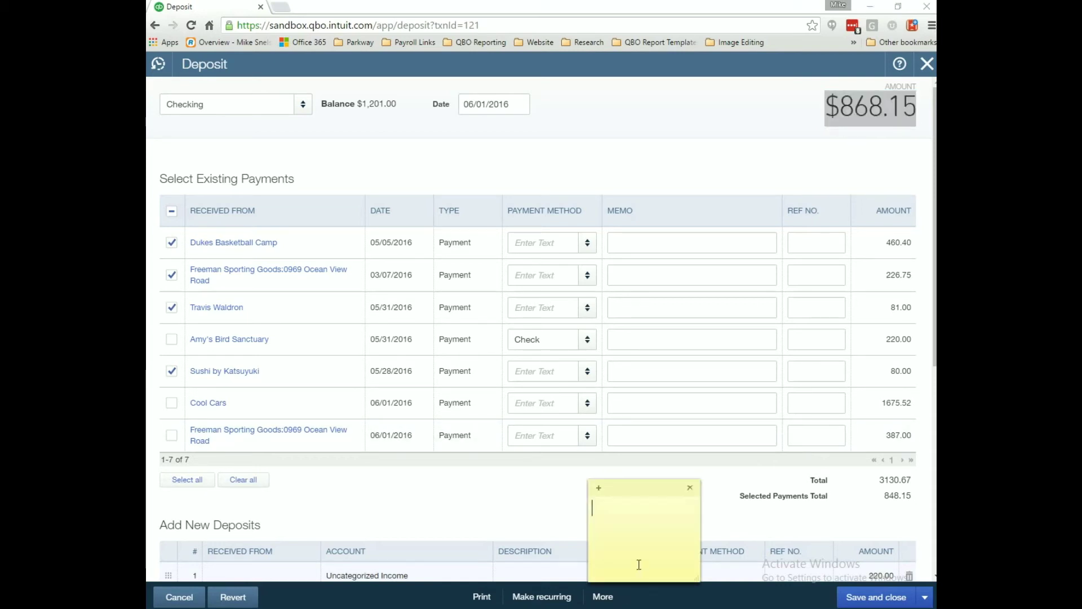
{"action": "type", "text": "$868.15"}
{"action": "left_click", "coordinate": [506, 501]}
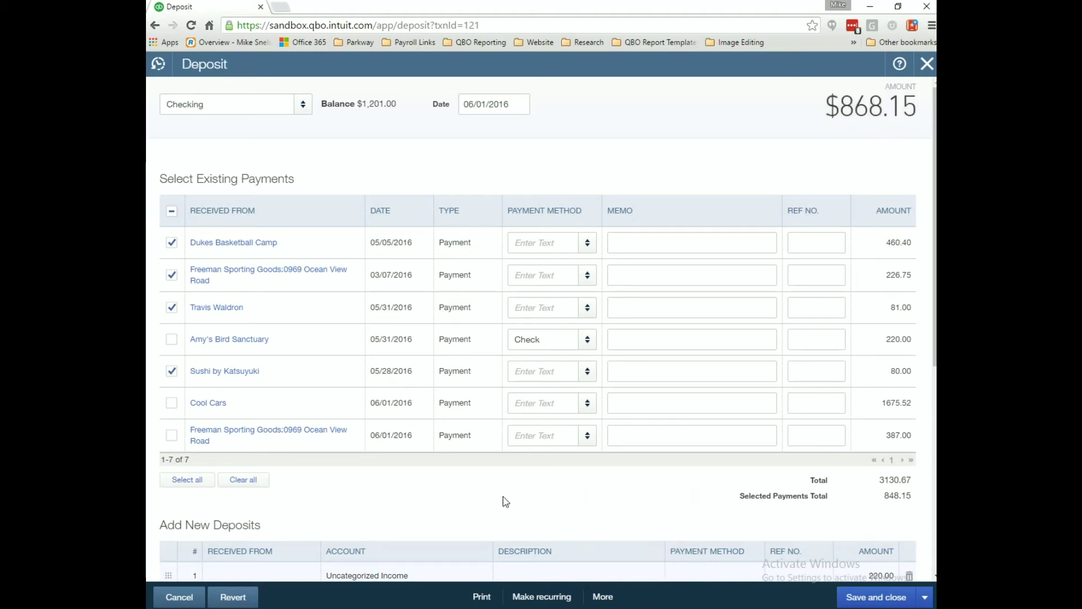
{"action": "left_click", "coordinate": [890, 600]}
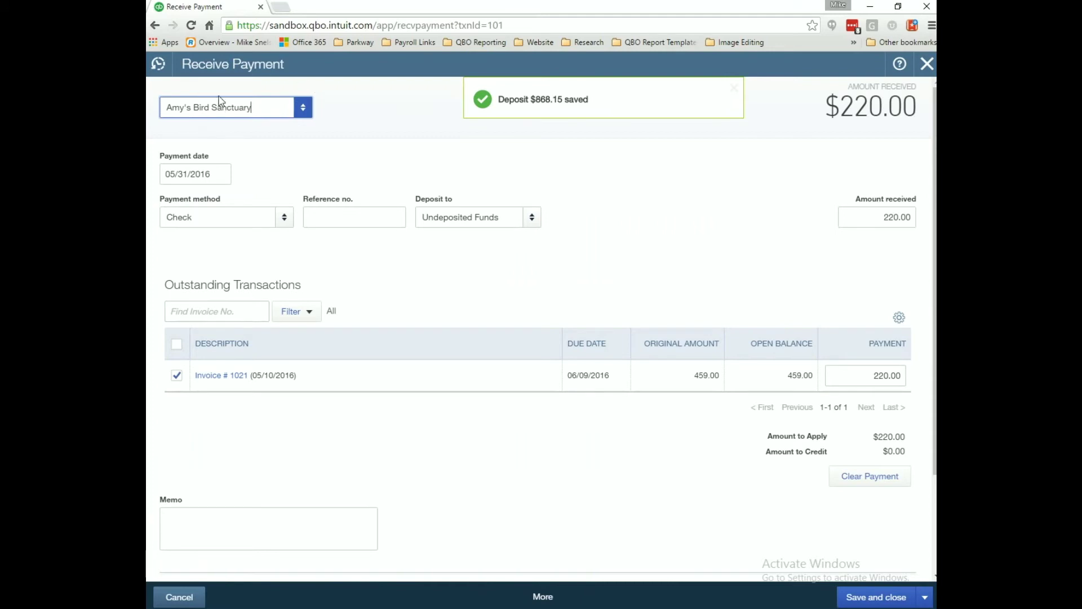
Unapply Invoice # 1021 from the payment and reselect Amy's Bird Sanctuary as its customer.
{"action": "left_click", "coordinate": [176, 375]}
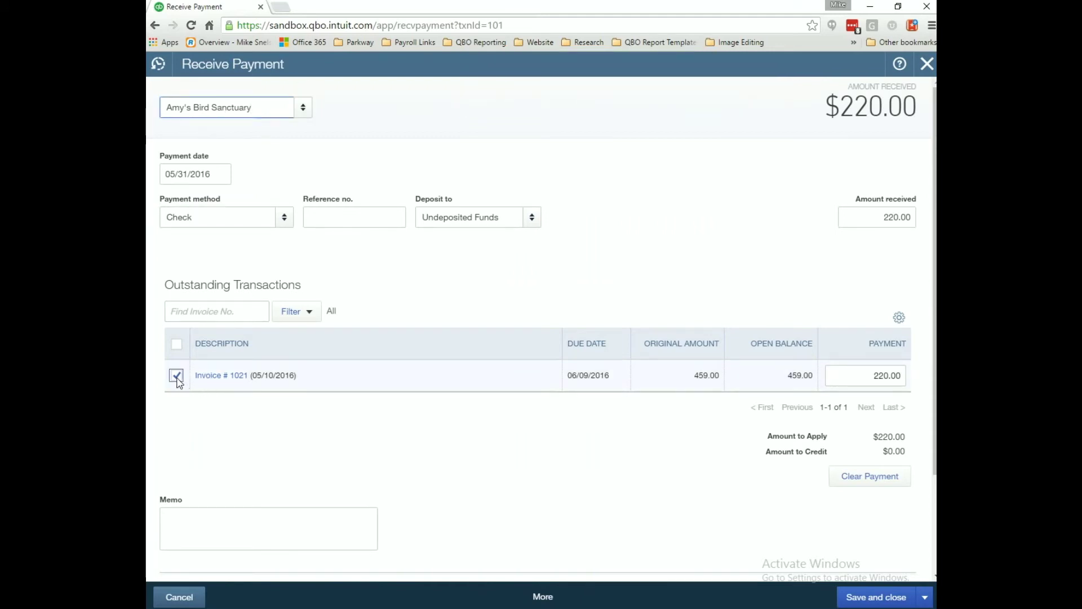
{"action": "left_click_drag", "start_coordinate": [260, 108], "coordinate": [159, 114]}
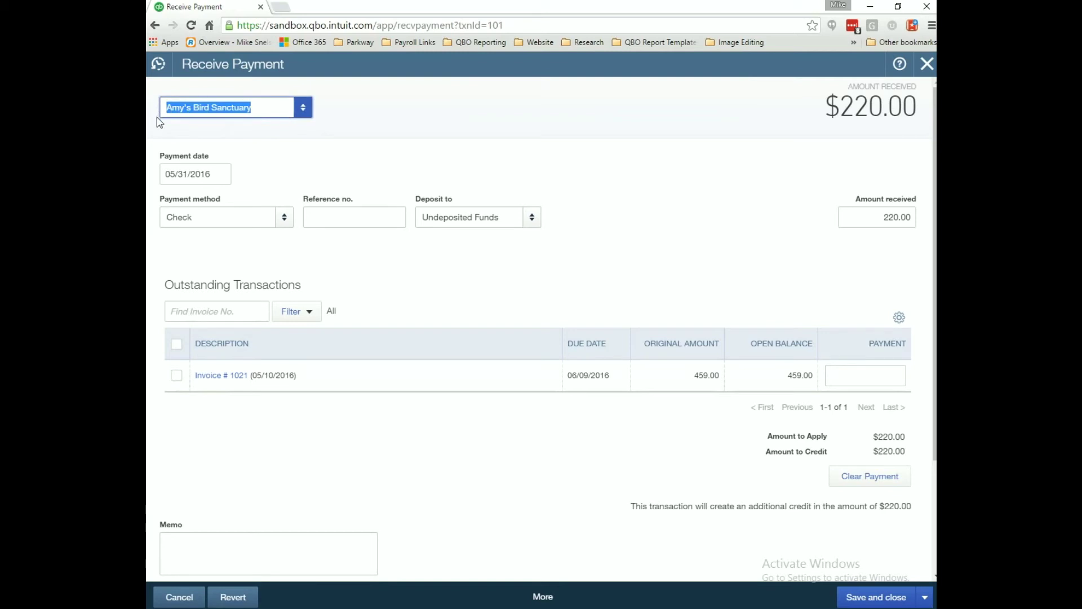
{"action": "type", "text": "Bill's Windsurf Shop"}
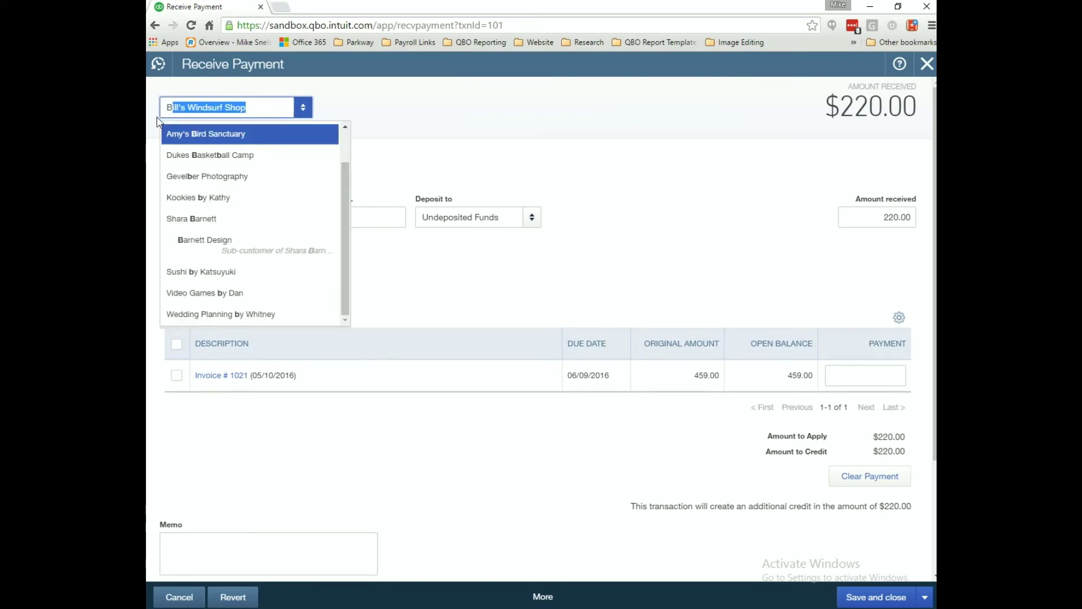
{"action": "left_click", "coordinate": [193, 137]}
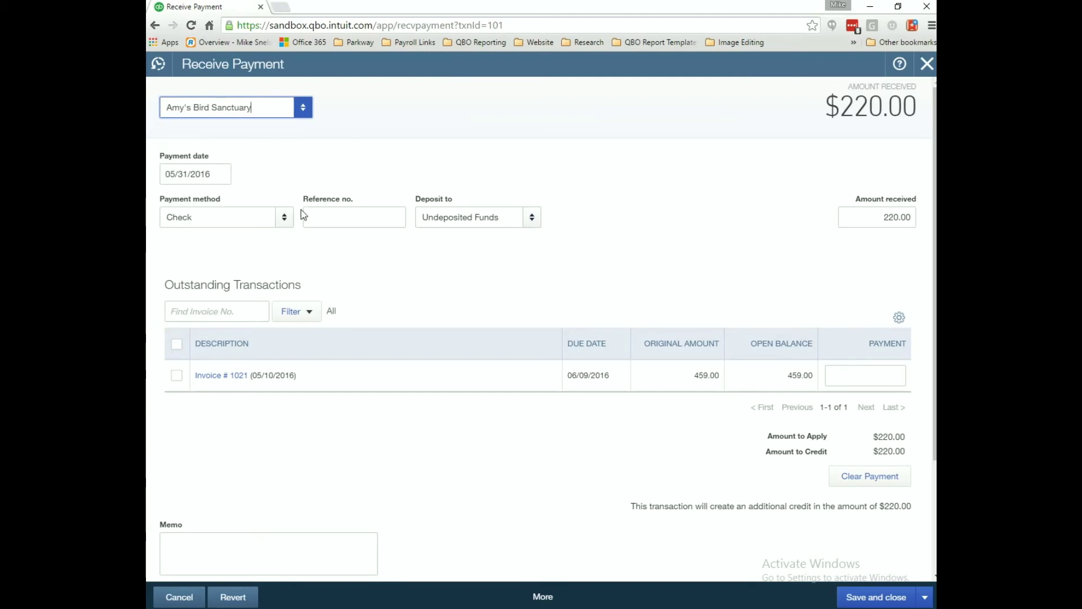
Apply the payment to Invoice # 1021 again and save it, accepting the modification of the linked transaction.
{"action": "left_click", "coordinate": [181, 379]}
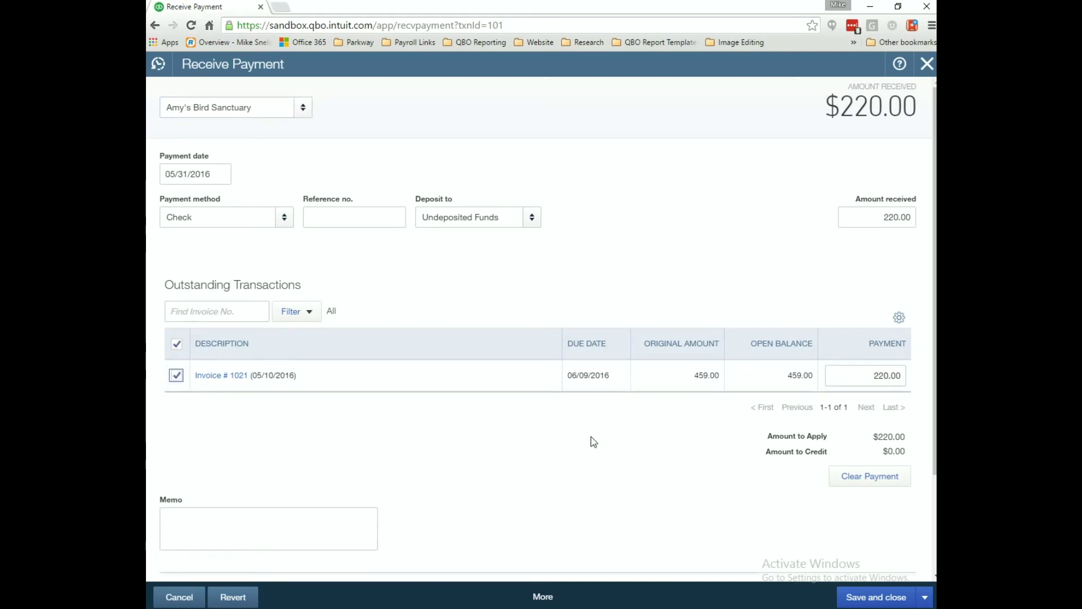
{"action": "left_click", "coordinate": [879, 597]}
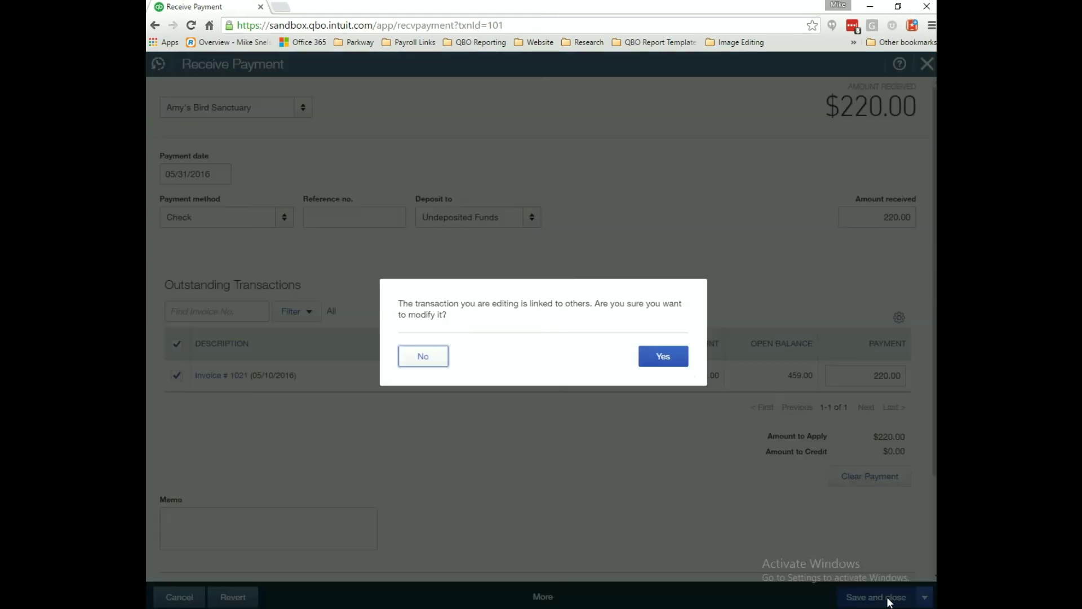
{"action": "left_click", "coordinate": [674, 360]}
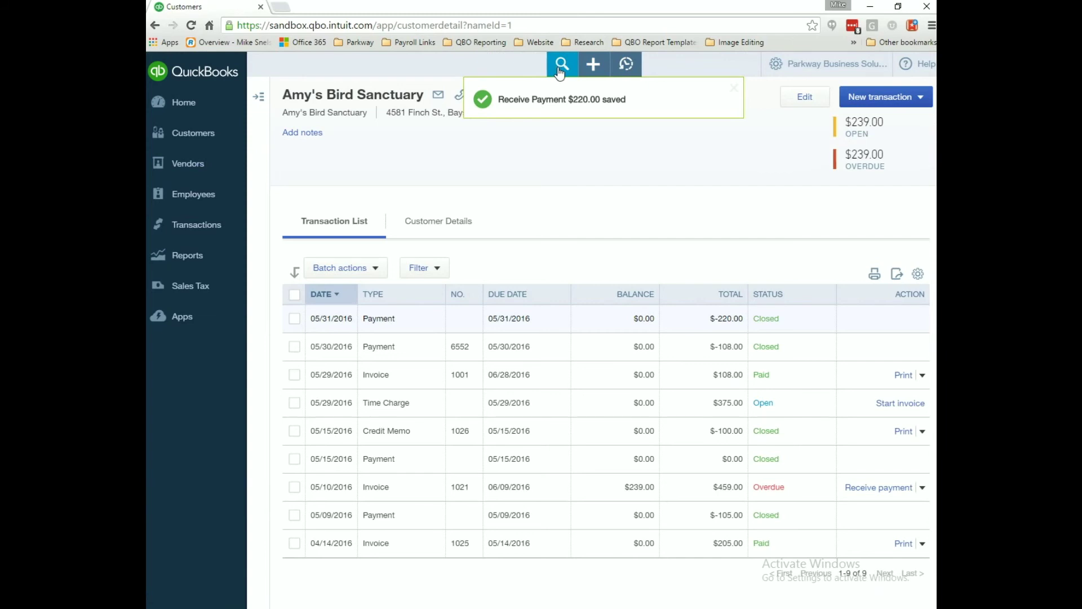
Use the advanced search to find all transactions with an amount equal to $868.15, and open the deposit.
{"action": "left_click", "coordinate": [562, 65]}
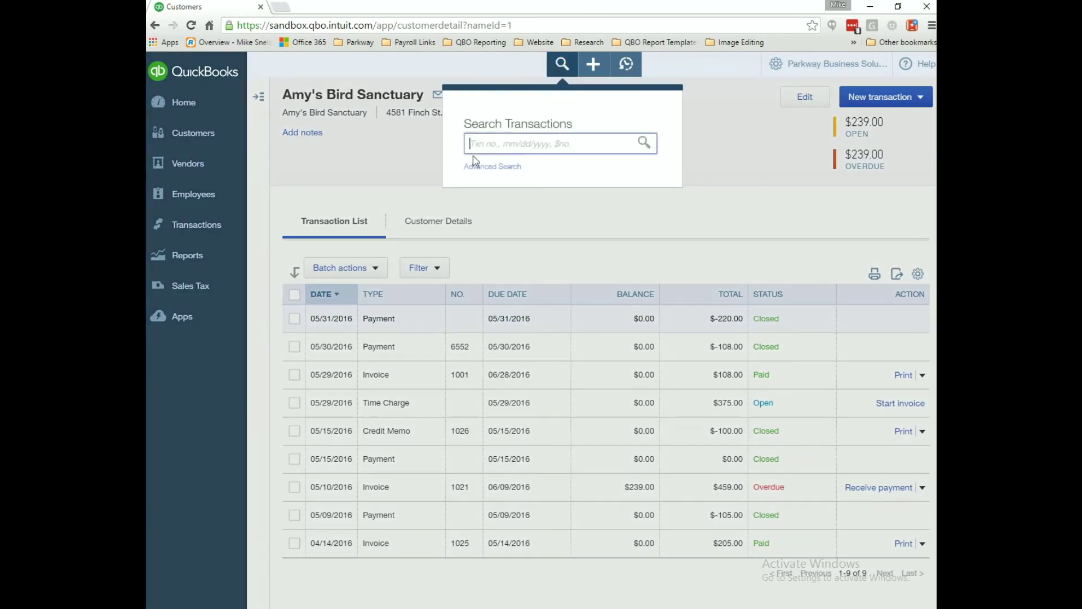
{"action": "left_click", "coordinate": [482, 166]}
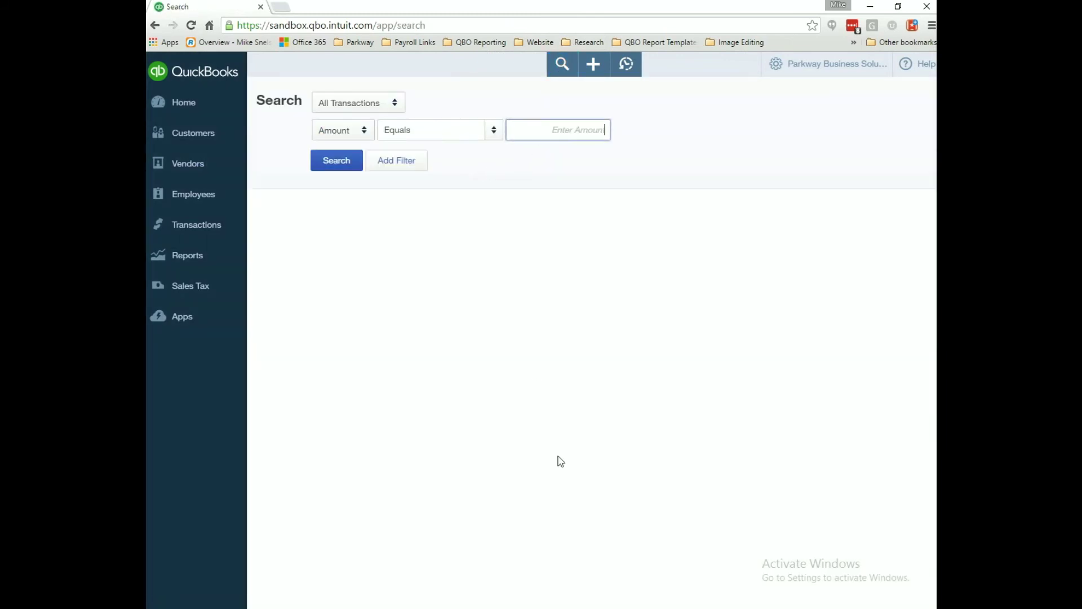
{"action": "left_click", "coordinate": [580, 123]}
{"action": "type", "text": "$868.15"}
{"action": "left_click", "coordinate": [337, 163]}
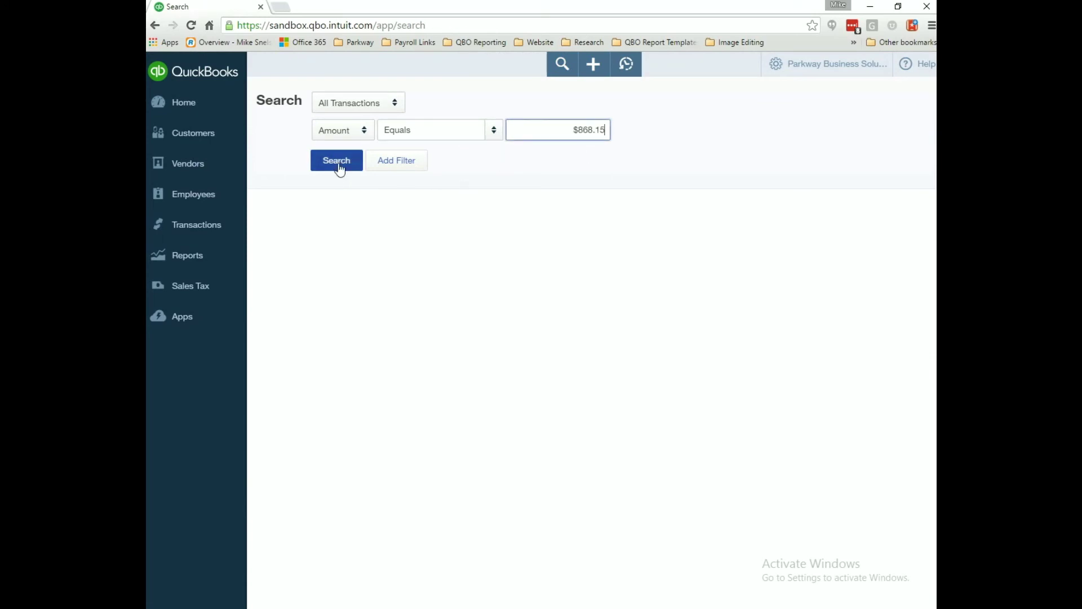
{"action": "left_click", "coordinate": [559, 295]}
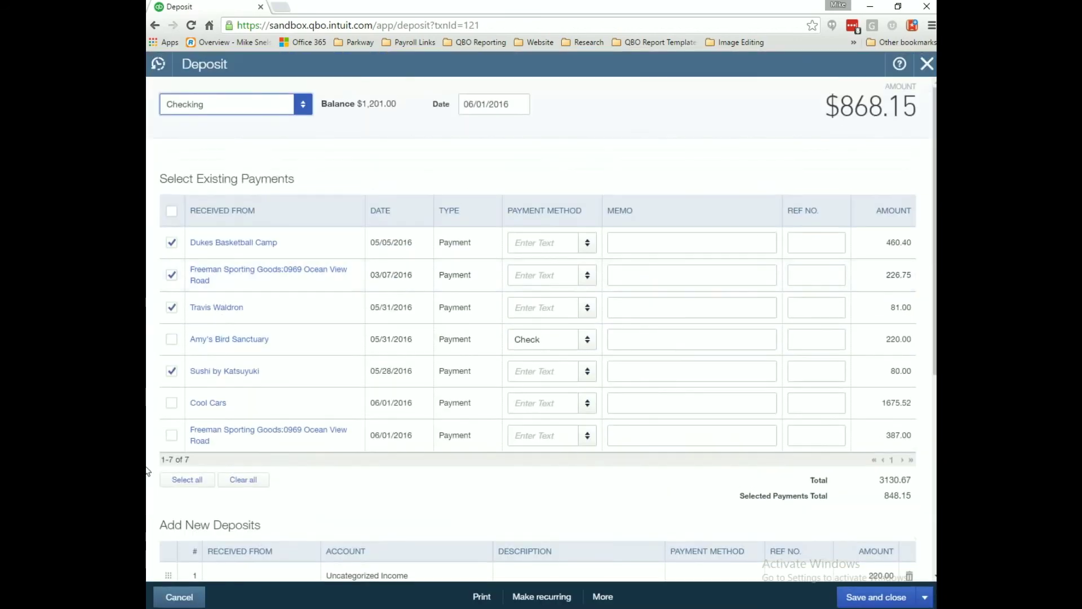
Reselect the Amy's Bird Sanctuary payment in the deposit, delete the Uncategorized Income line, and save and close the deposit.
{"action": "left_click", "coordinate": [171, 339]}
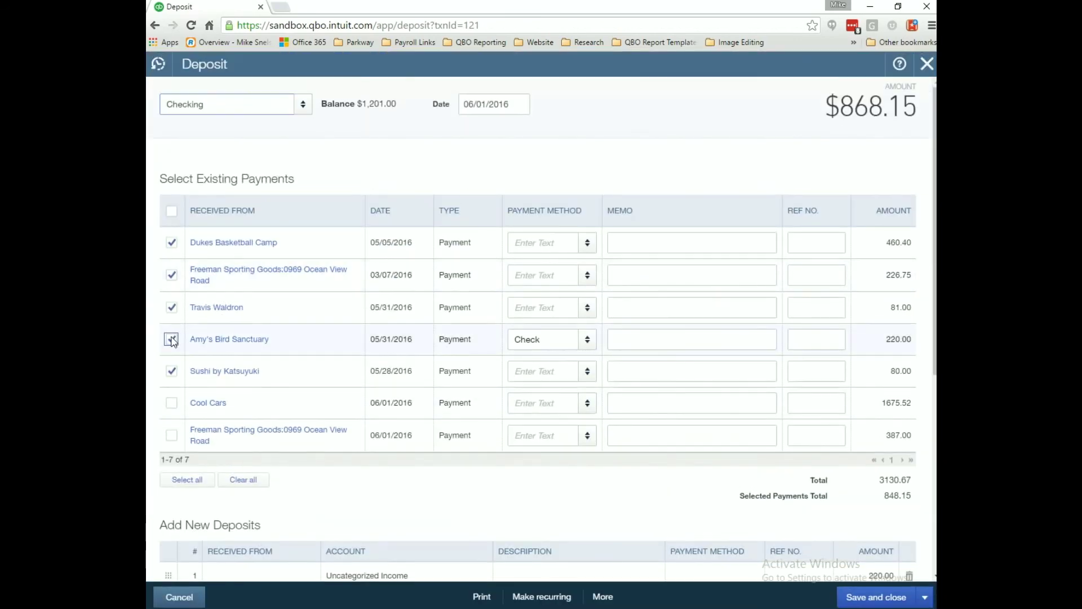
{"action": "scroll", "coordinate": [381, 327], "scroll_direction": "down", "scroll_amount": 2}
{"action": "scroll", "coordinate": [381, 327], "scroll_direction": "down", "scroll_amount": 3}
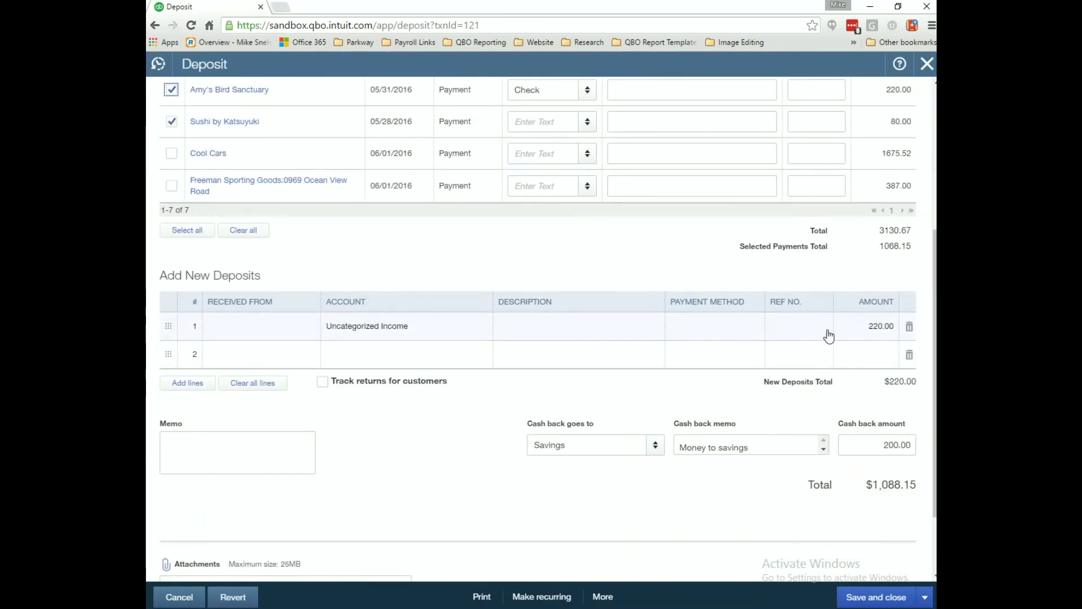
{"action": "left_click", "coordinate": [910, 327]}
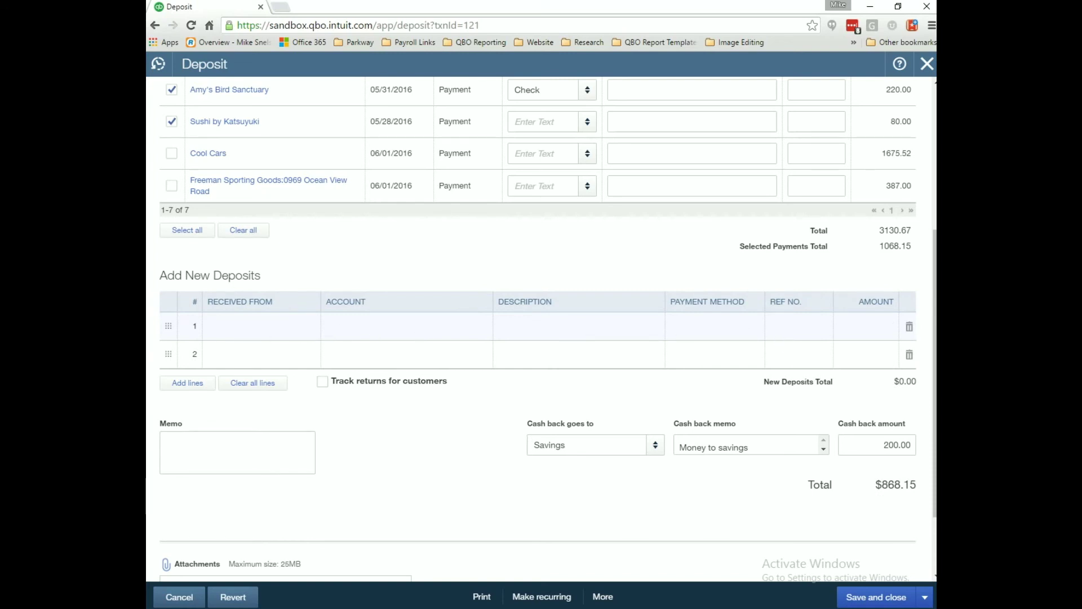
{"action": "left_click", "coordinate": [884, 599]}
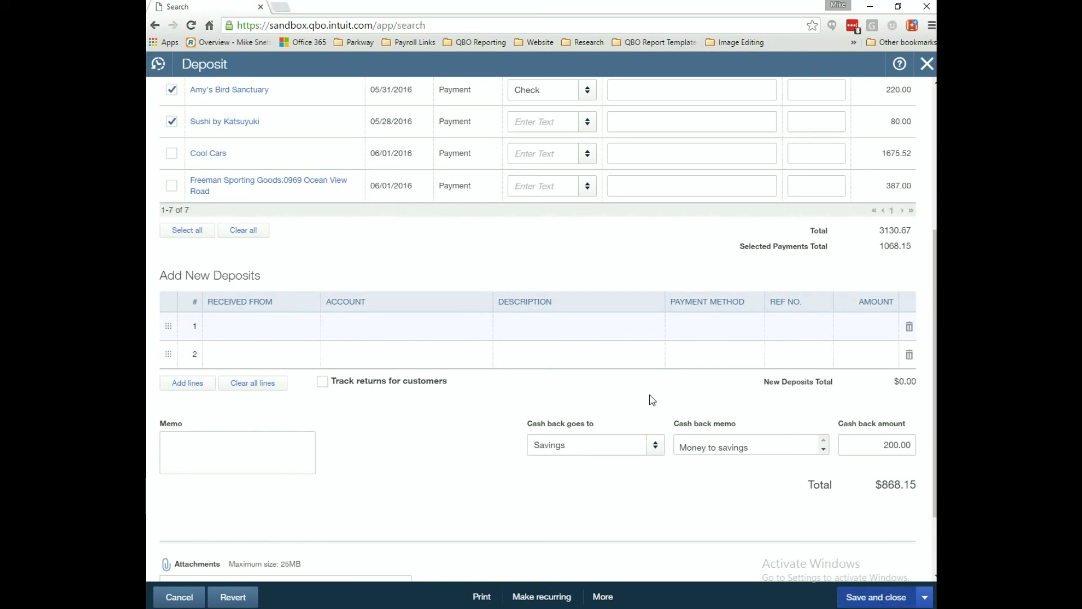